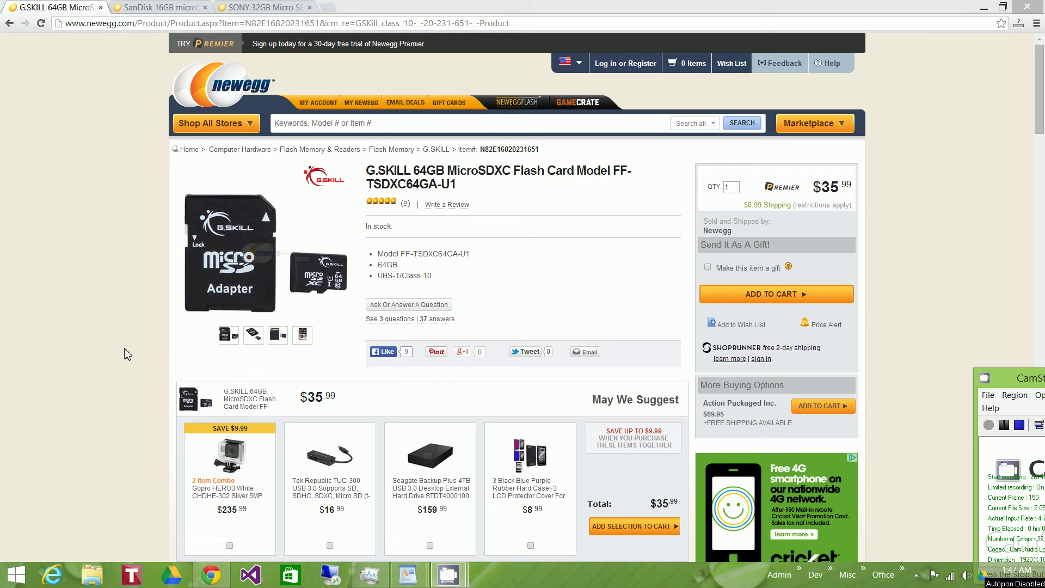
- Preview the G.SKILL benchmark document, then return to the Newegg product page
click(303, 343)
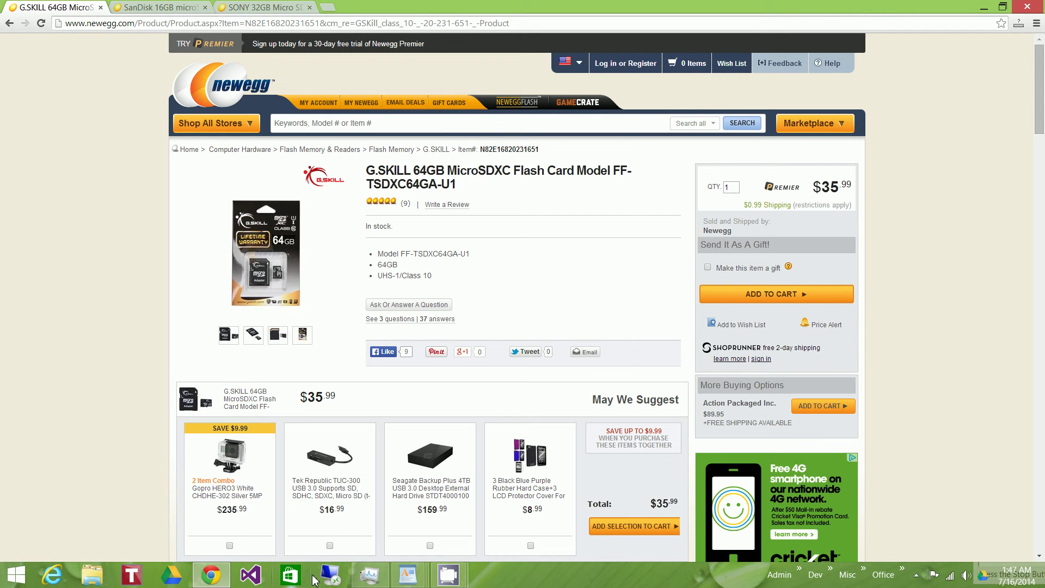
click(408, 576)
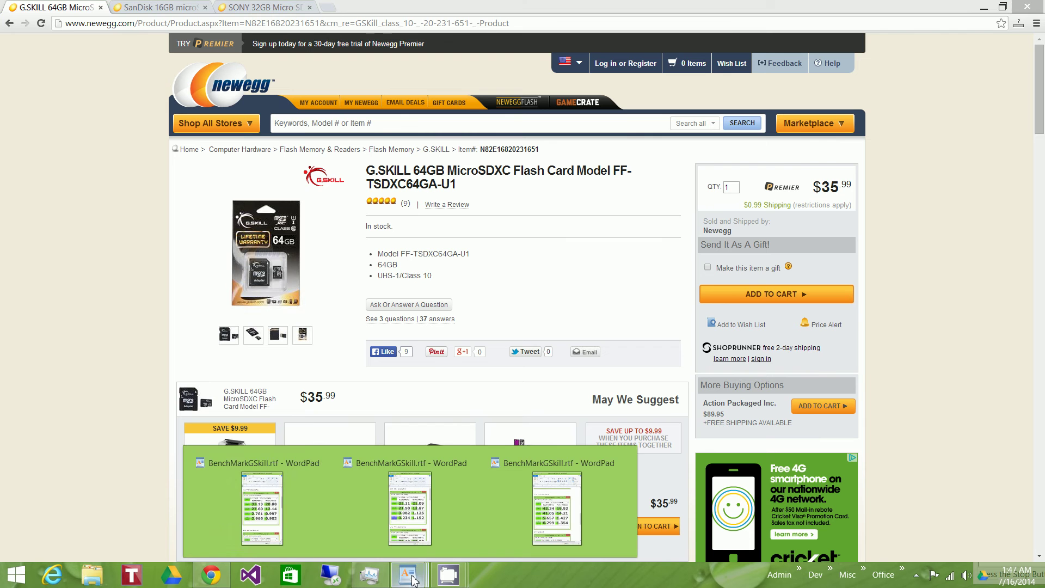
click(316, 528)
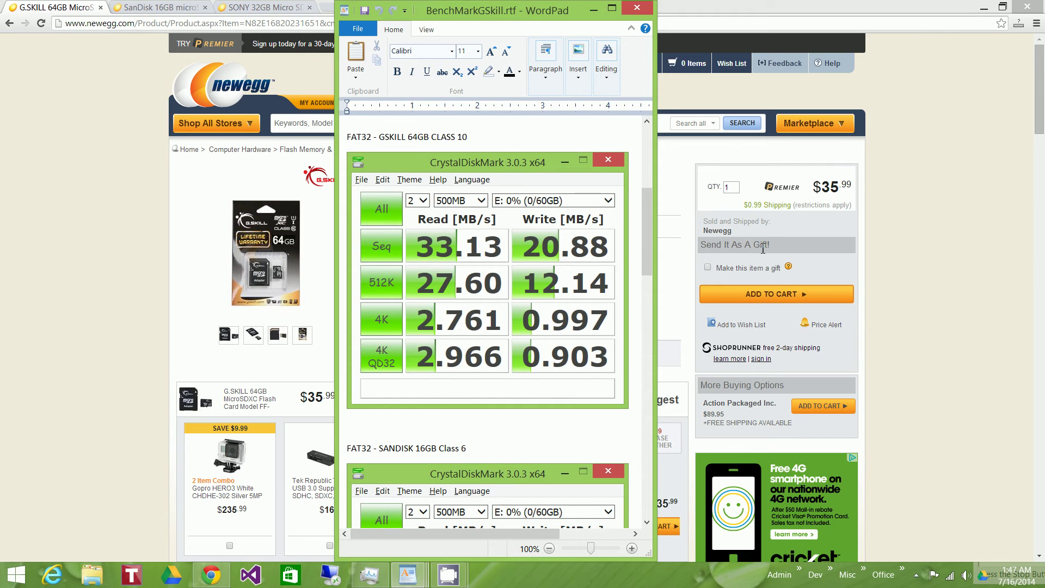
click(932, 258)
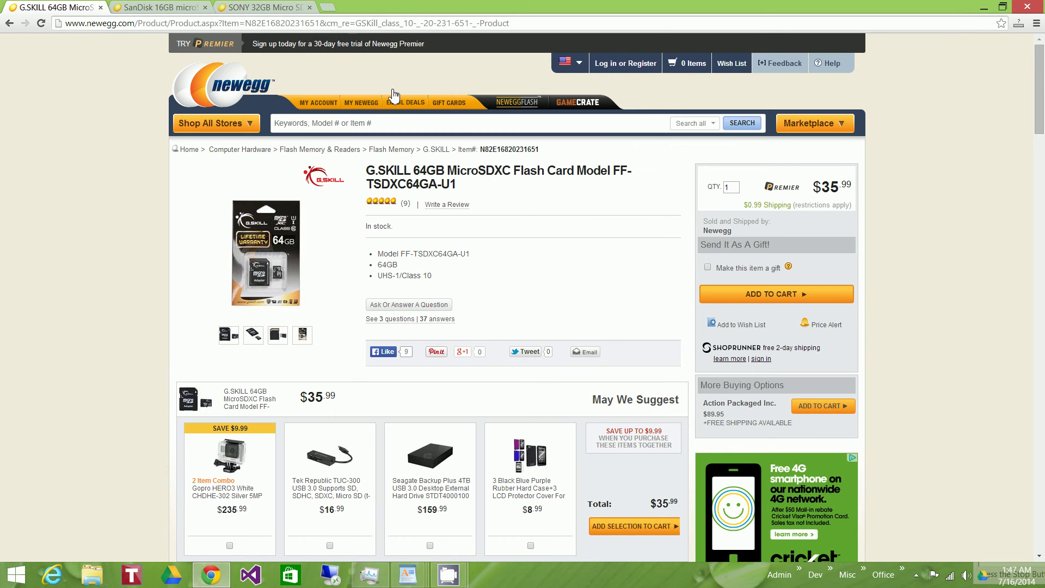
- Flip between the SanDisk 16GB, Sony 32GB and G.SKILL 64GB Newegg product pages
click(168, 8)
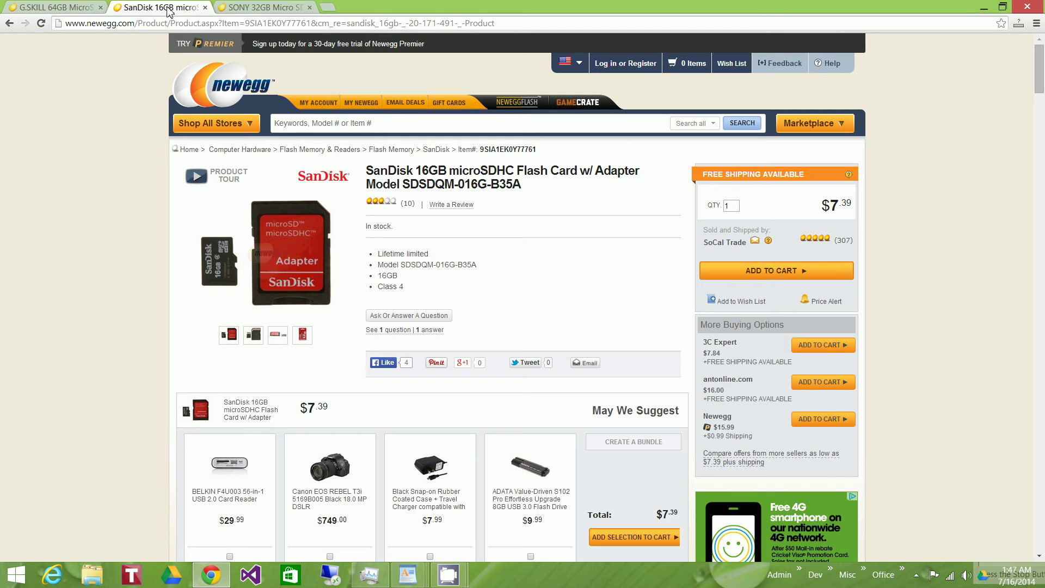
click(55, 10)
mouse_move(265, 252)
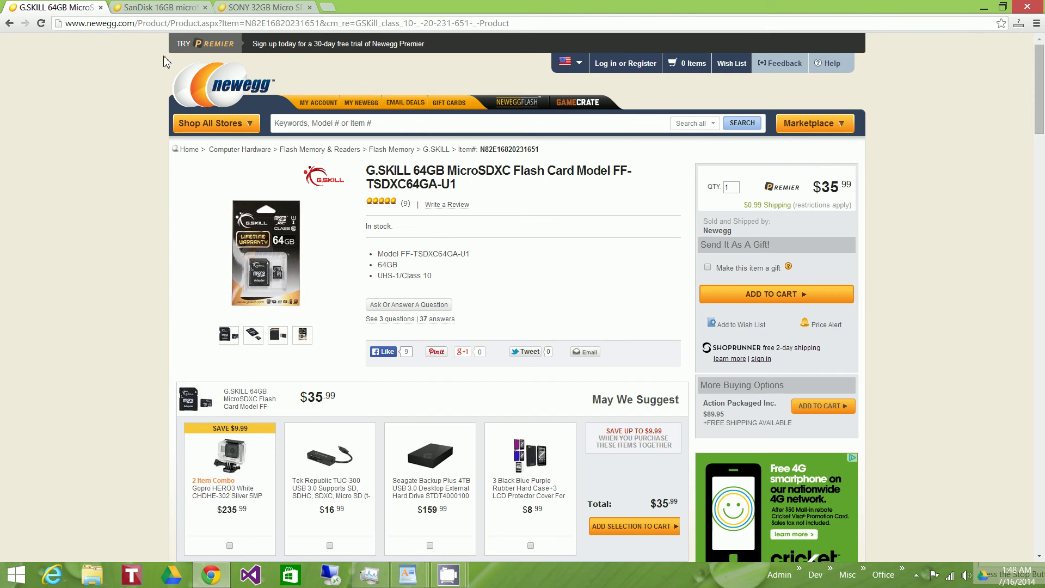
click(165, 10)
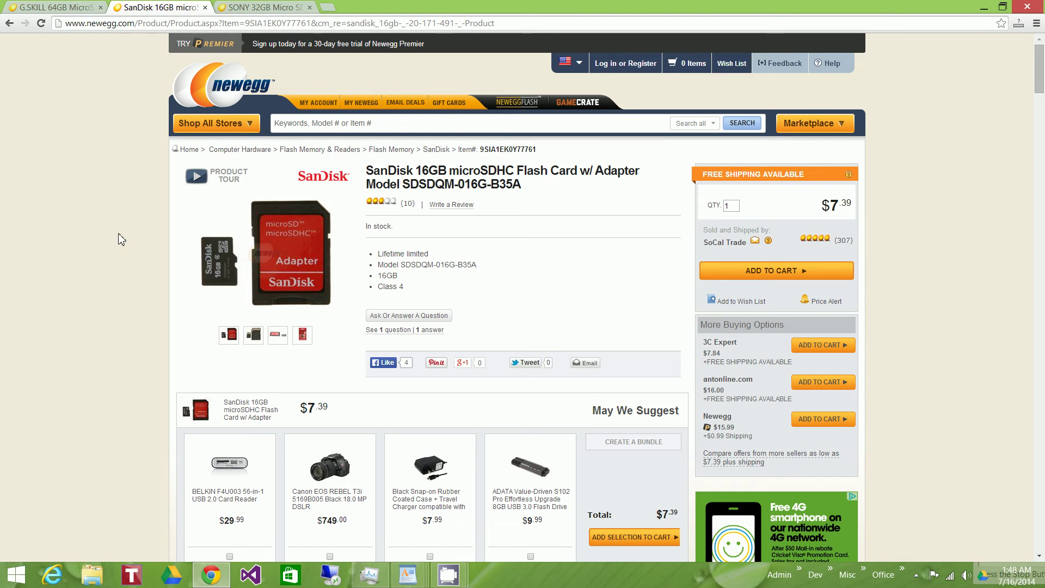
click(260, 8)
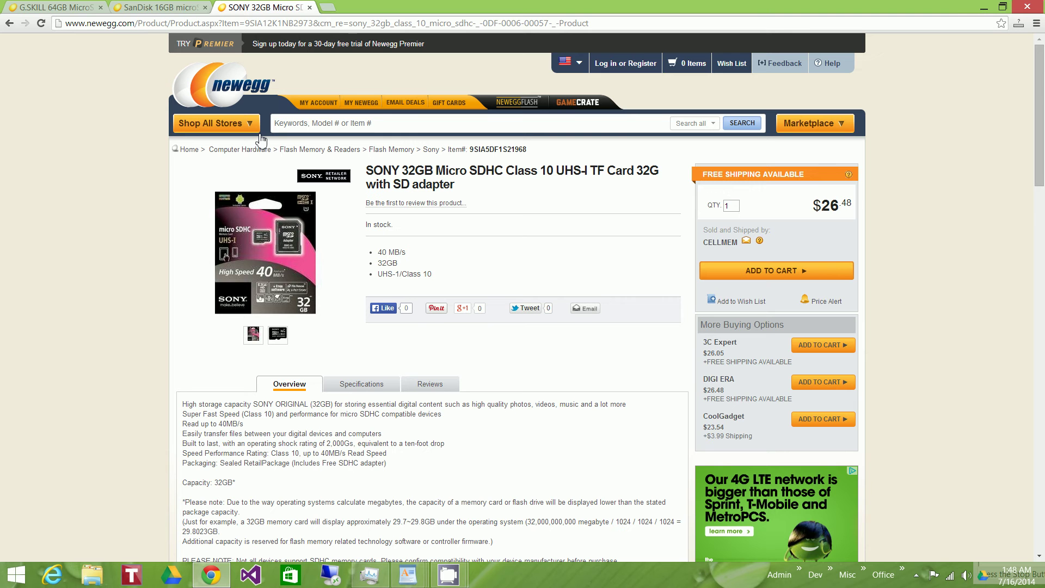
click(144, 10)
click(78, 11)
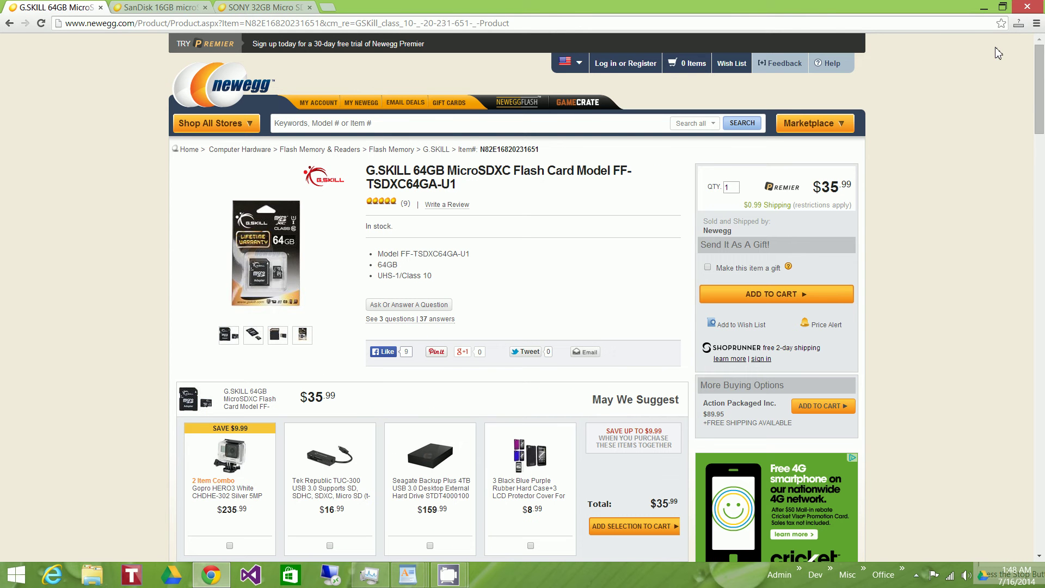
- Minimize Chrome and highlight the exFAT and FAT32 G.SKILL 64GB headings in the left and middle documents
click(983, 14)
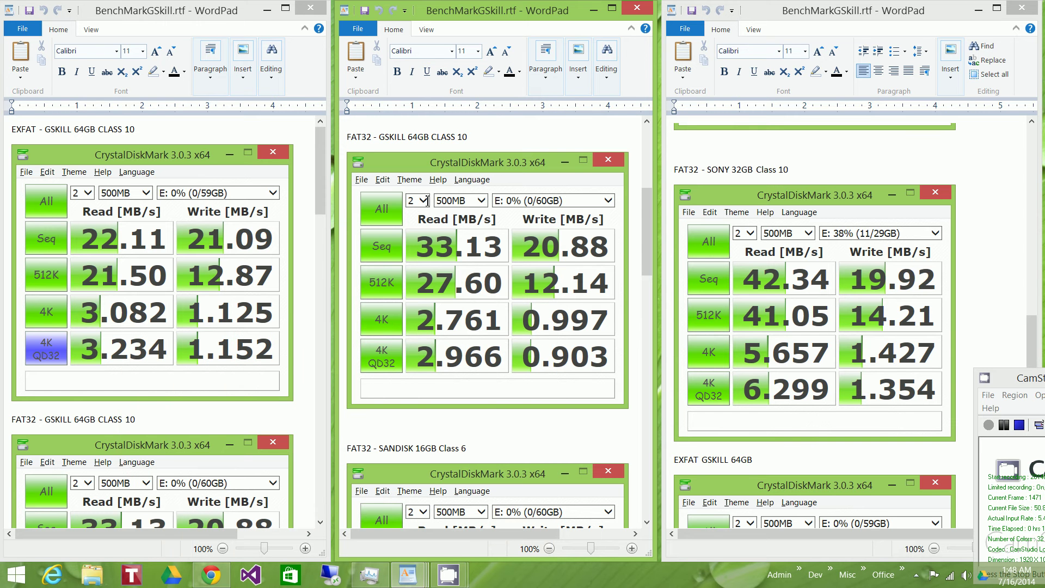
click(170, 156)
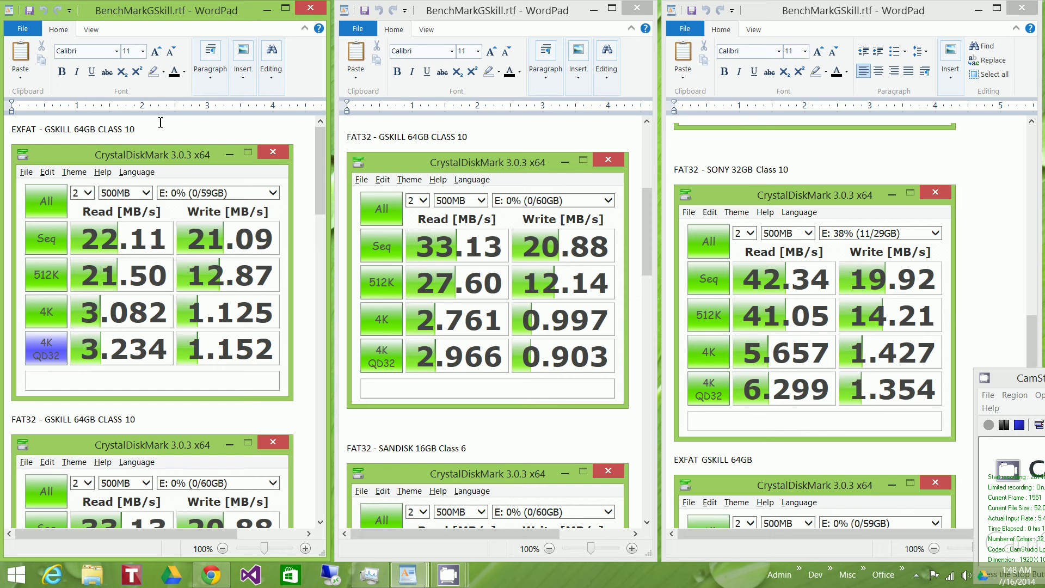
drag(160, 129, 5, 137)
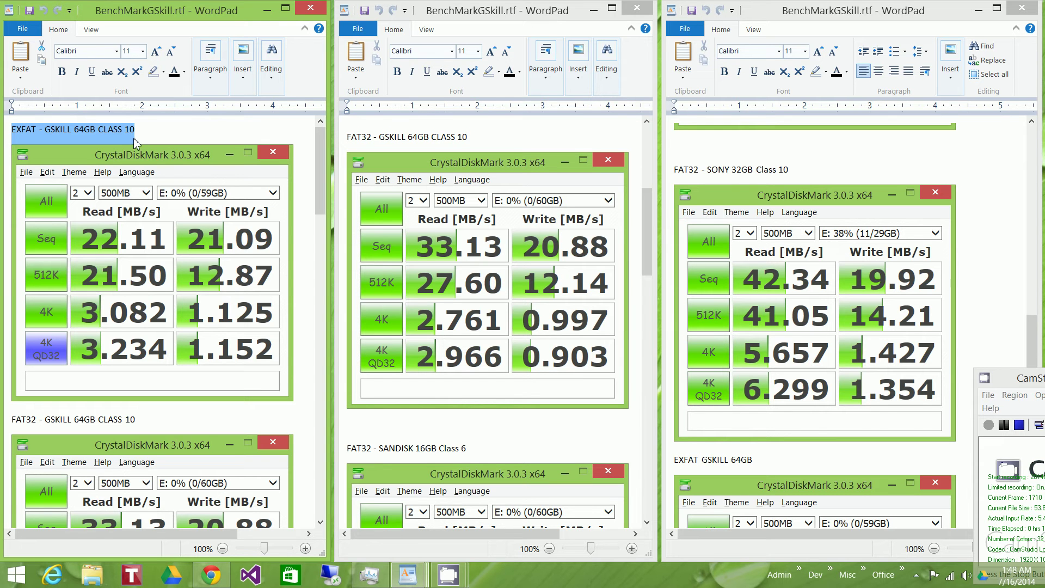
click(479, 138)
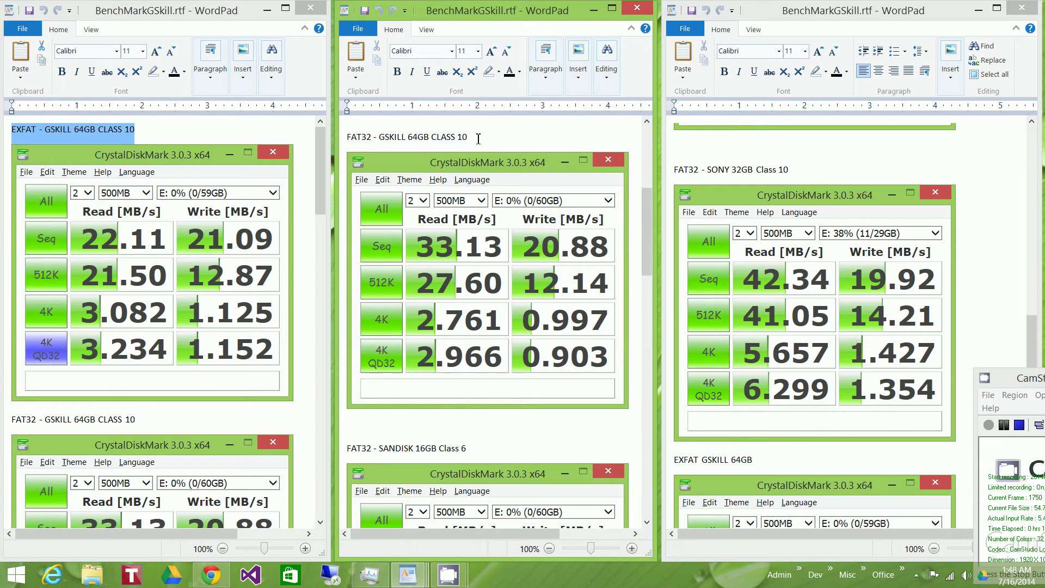
drag(479, 137, 316, 138)
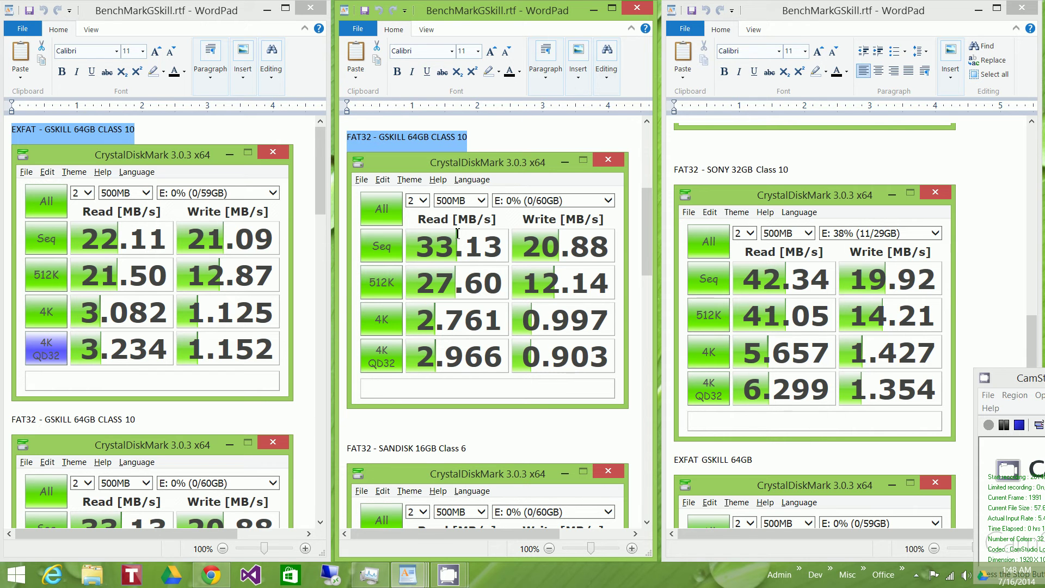
- Clear the highlights on the exFAT and FAT32 G.SKILL 64GB headings
click(147, 137)
click(147, 137)
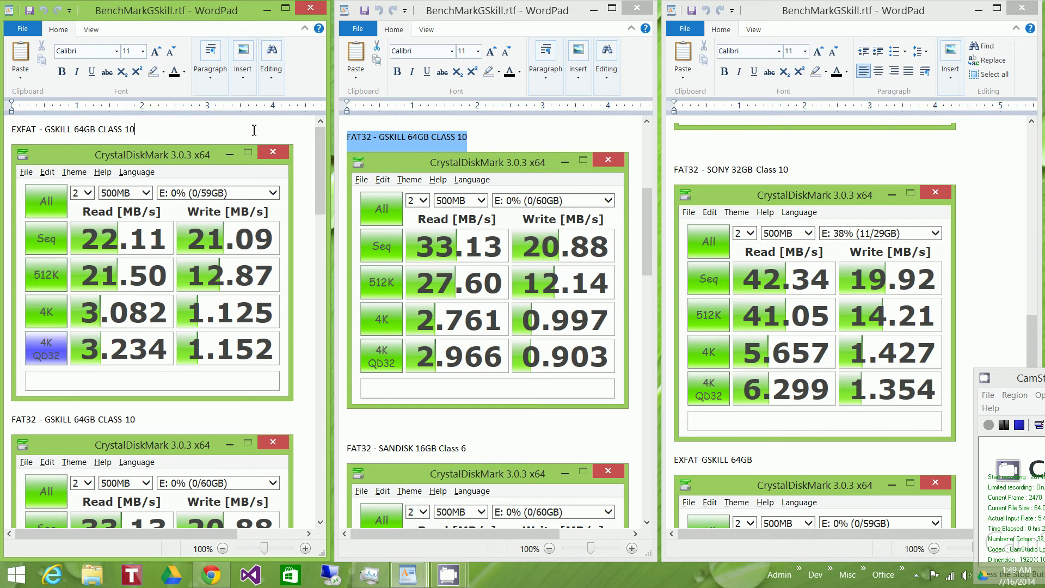
click(507, 141)
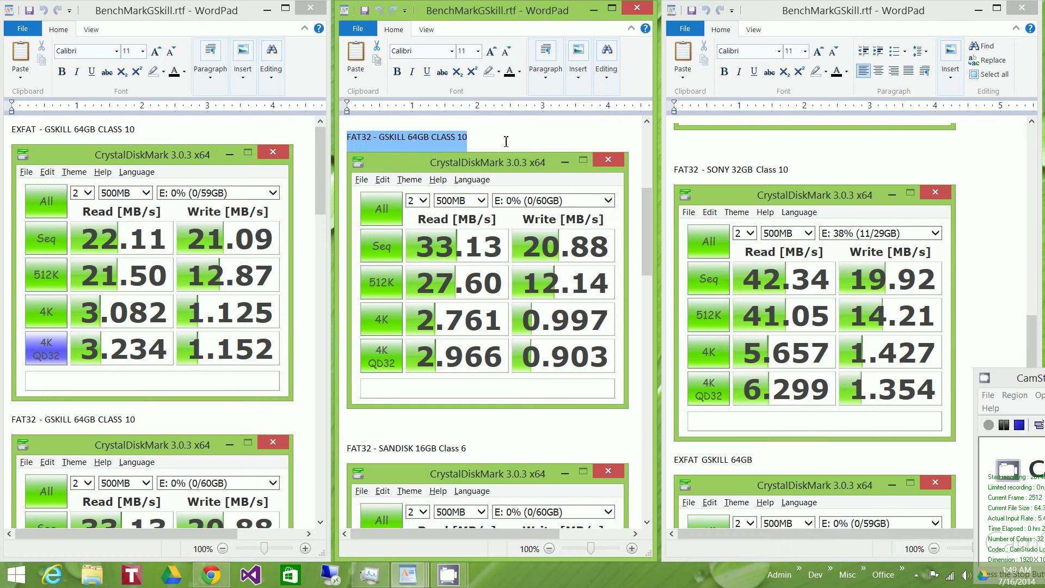
click(507, 141)
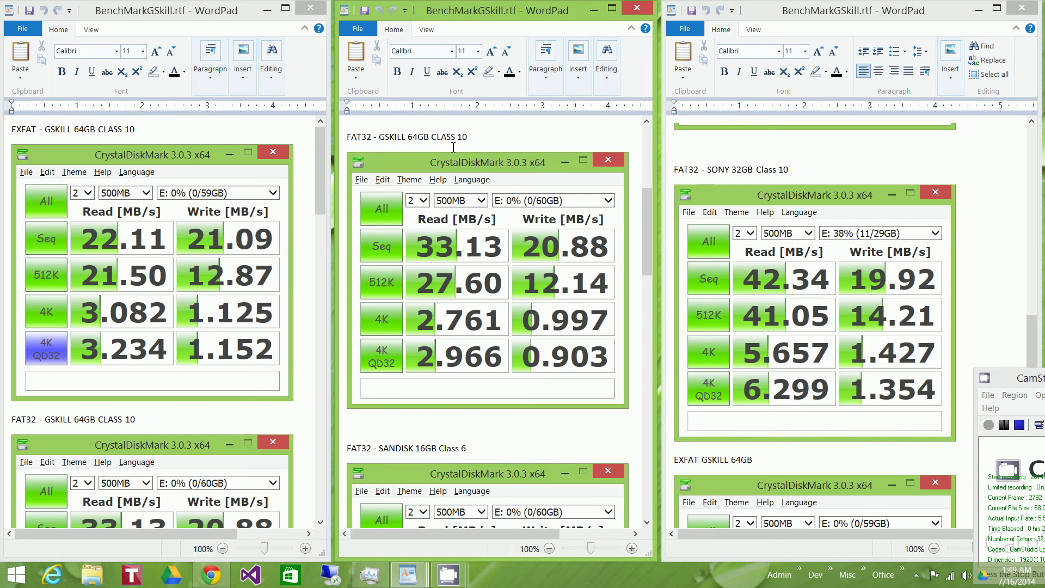
click(318, 193)
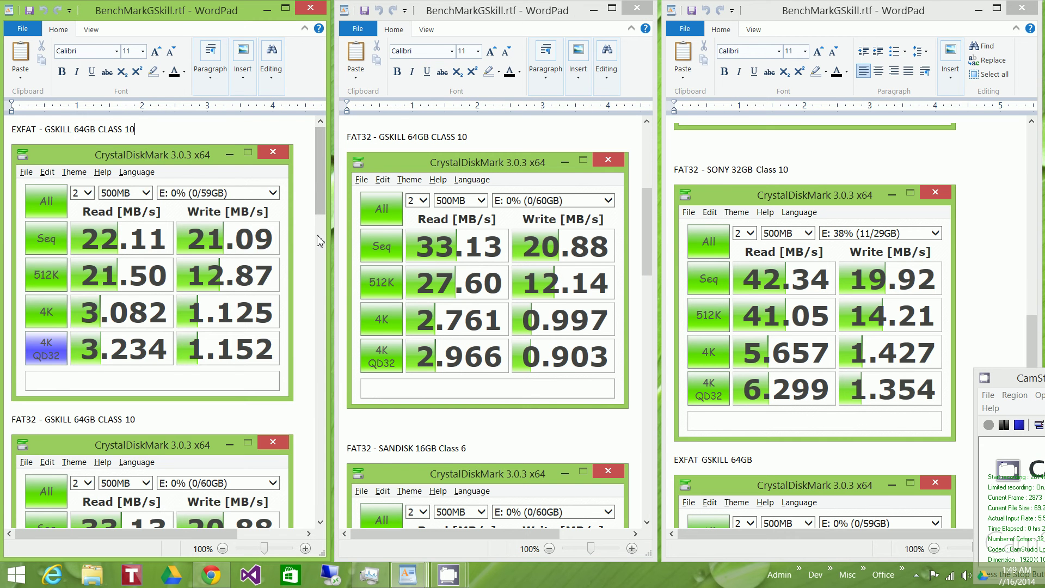
scroll(318, 242, down, 9)
scroll(317, 245, up, 1)
scroll(317, 229, up, 3)
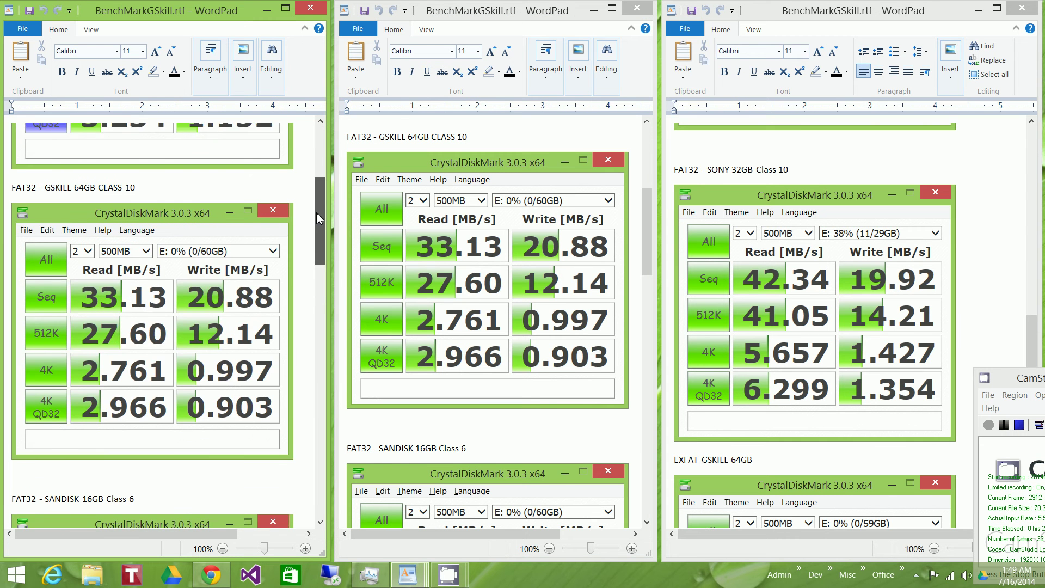
drag(317, 219, 318, 227)
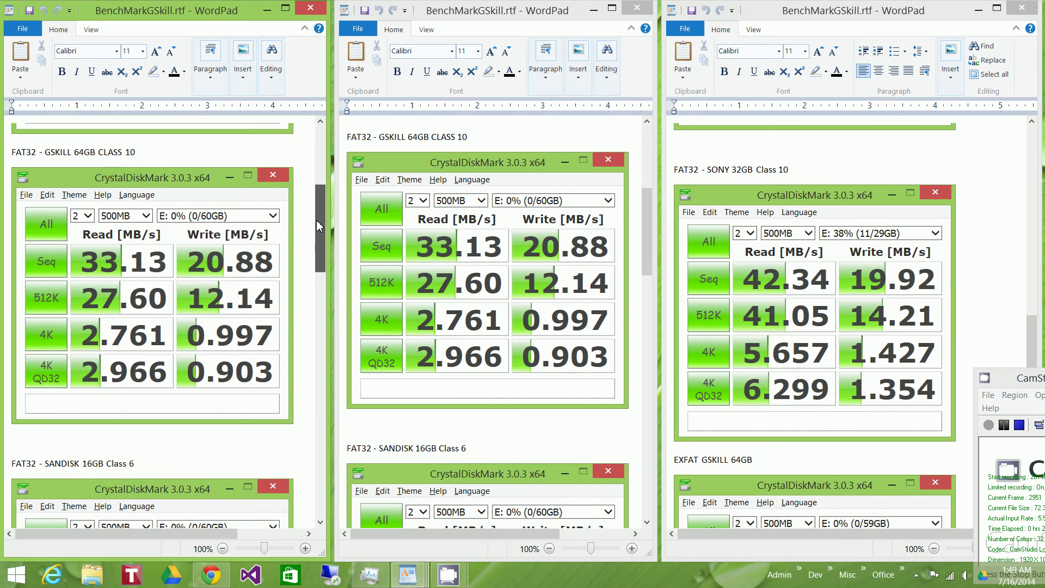
drag(318, 226, 318, 227)
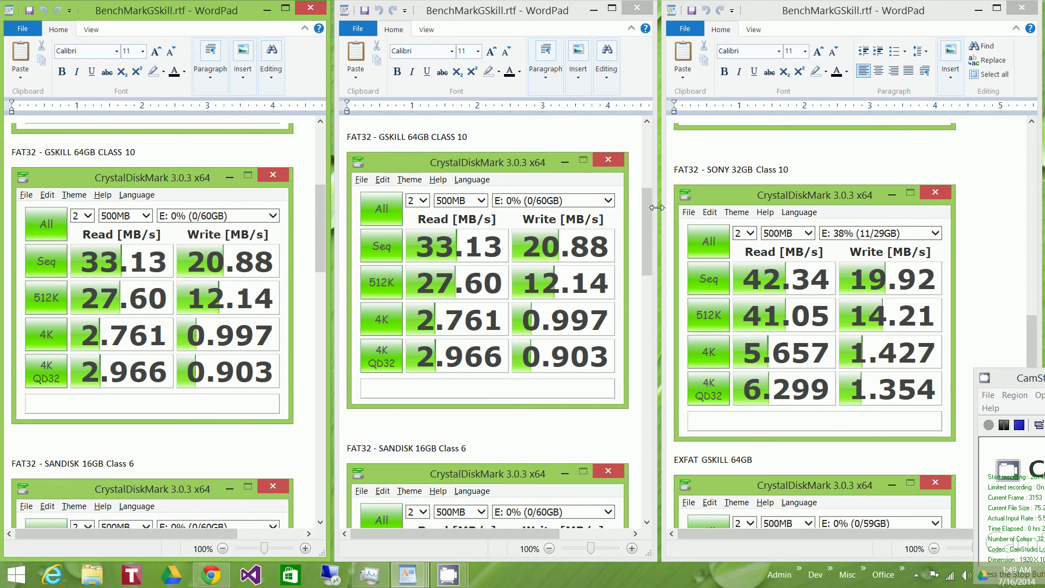
drag(647, 207, 654, 276)
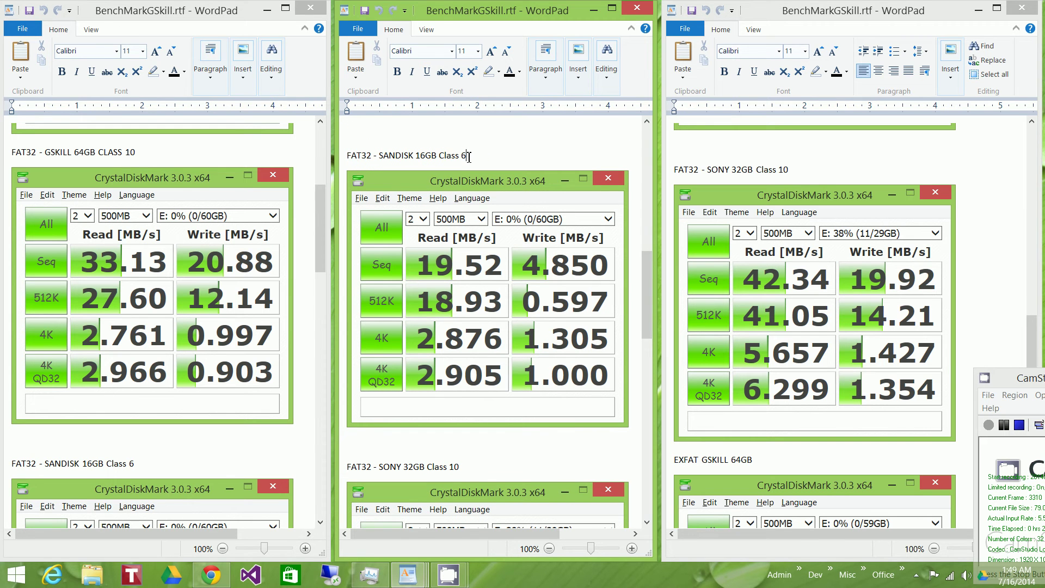
drag(471, 159, 344, 159)
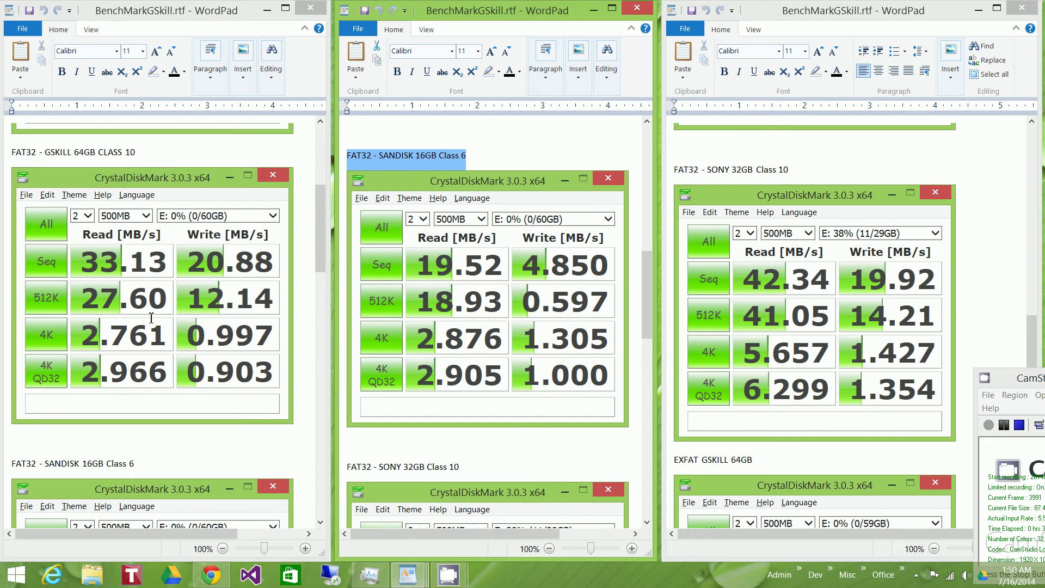
click(522, 161)
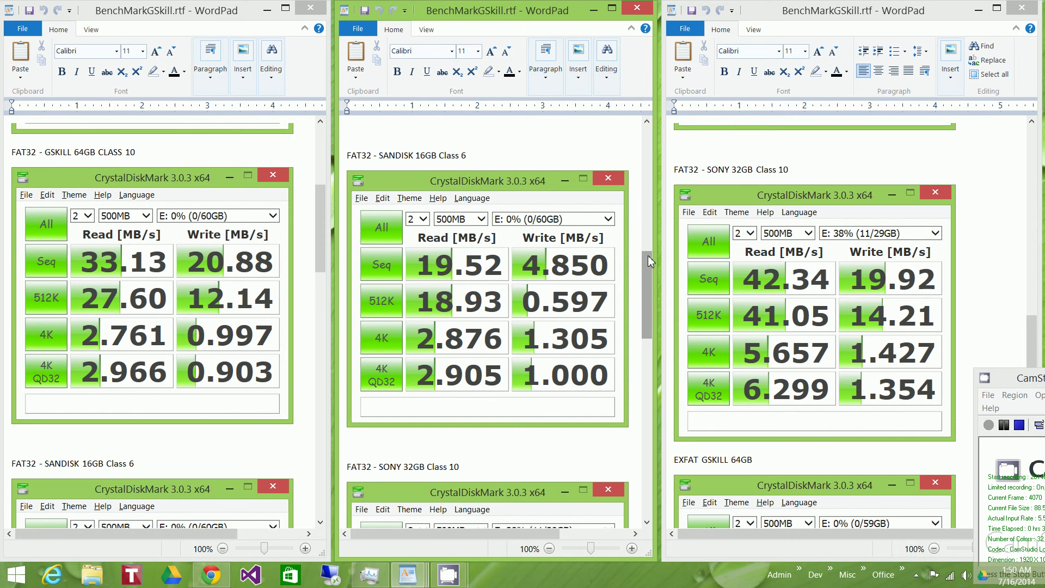
drag(648, 256, 648, 259)
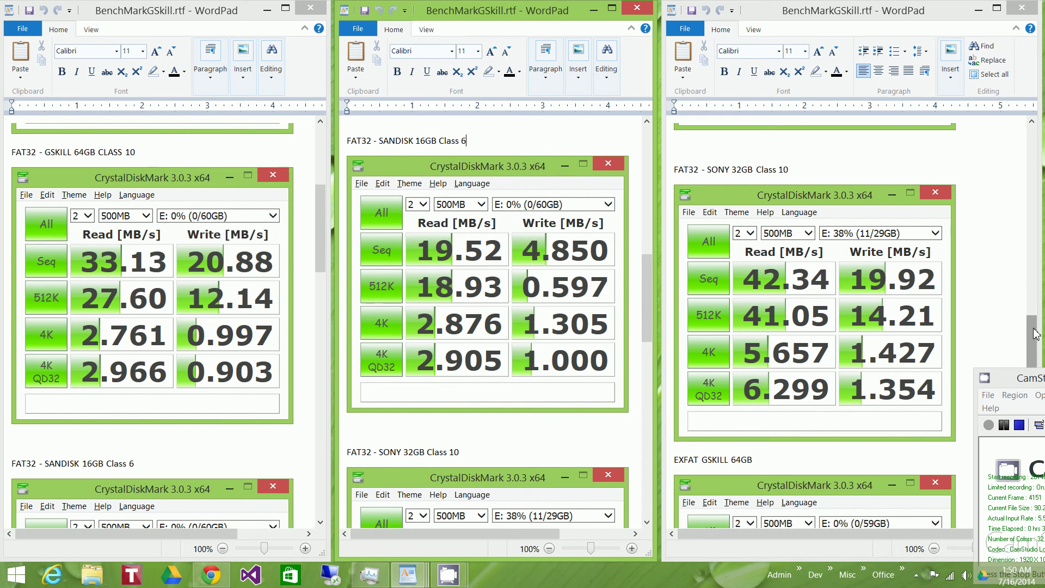
drag(1036, 334, 1036, 342)
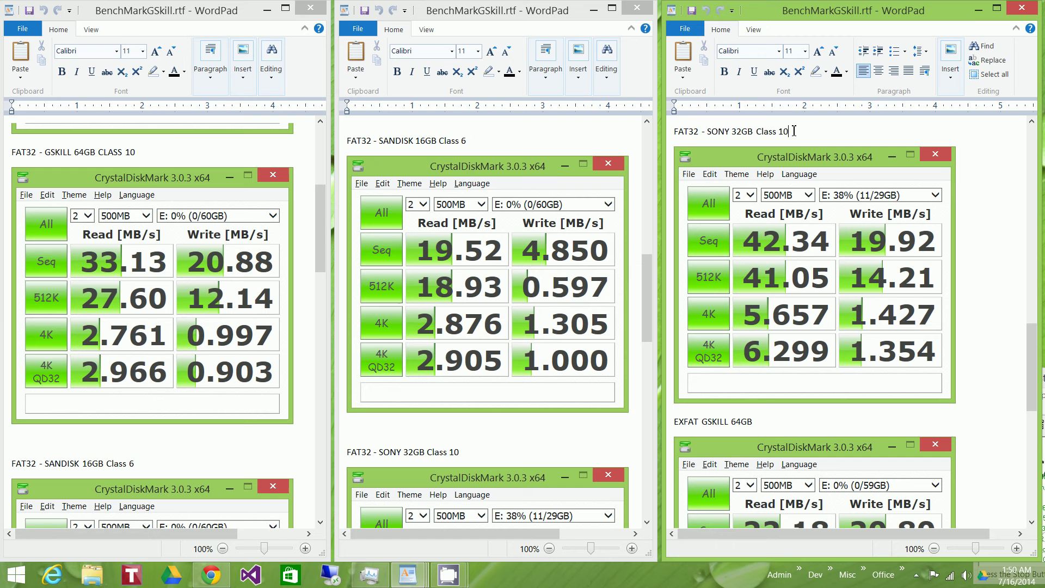
- Highlight the FAT32 - SONY 32GB Class 10 heading and bring Chrome back to the front
drag(790, 131, 670, 136)
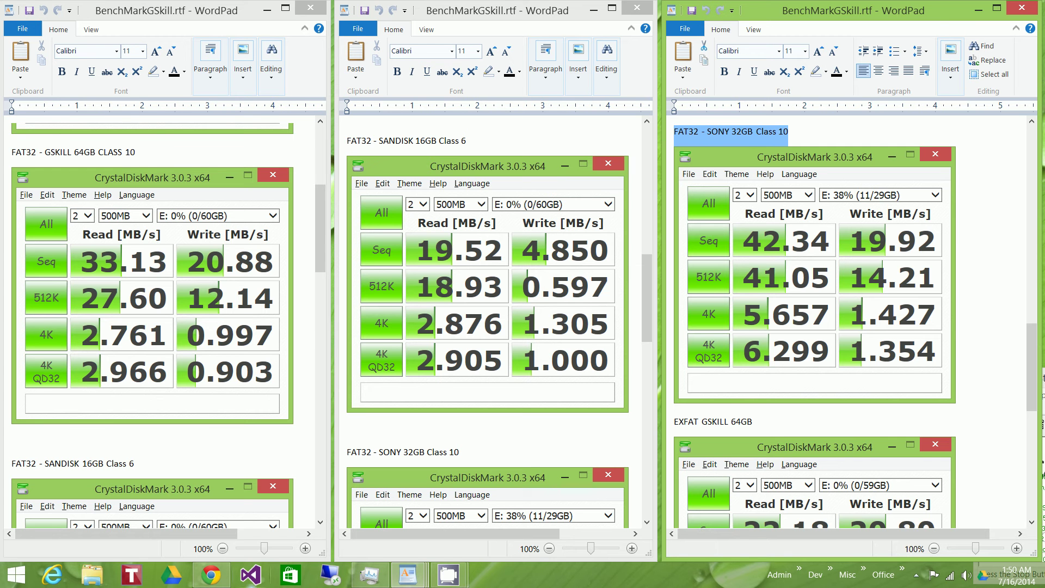
click(211, 576)
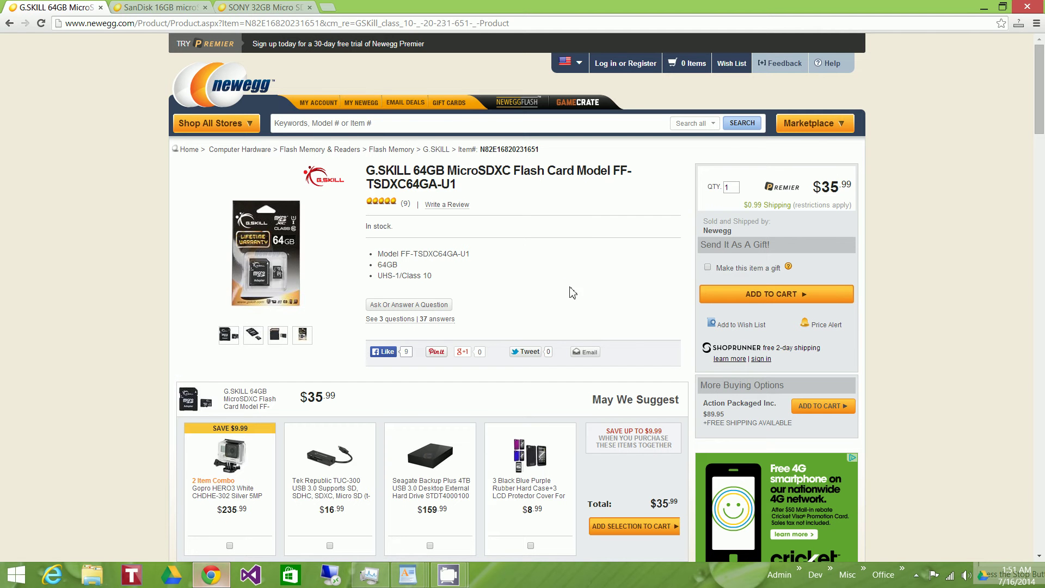
- Check the SONY 32GB and G.SKILL 64GB tabs twice each, then minimize Chrome
click(286, 10)
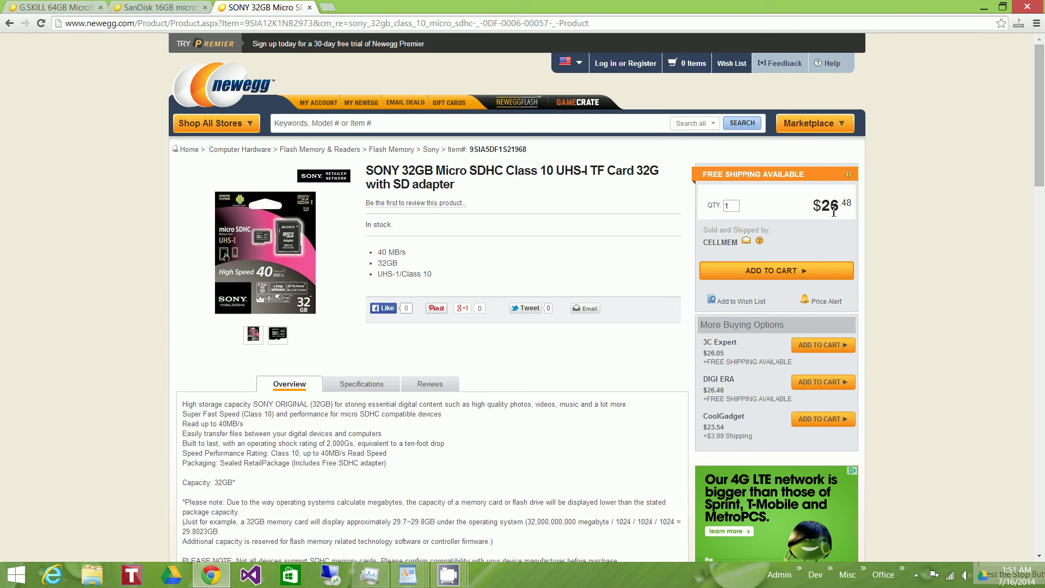
click(39, 11)
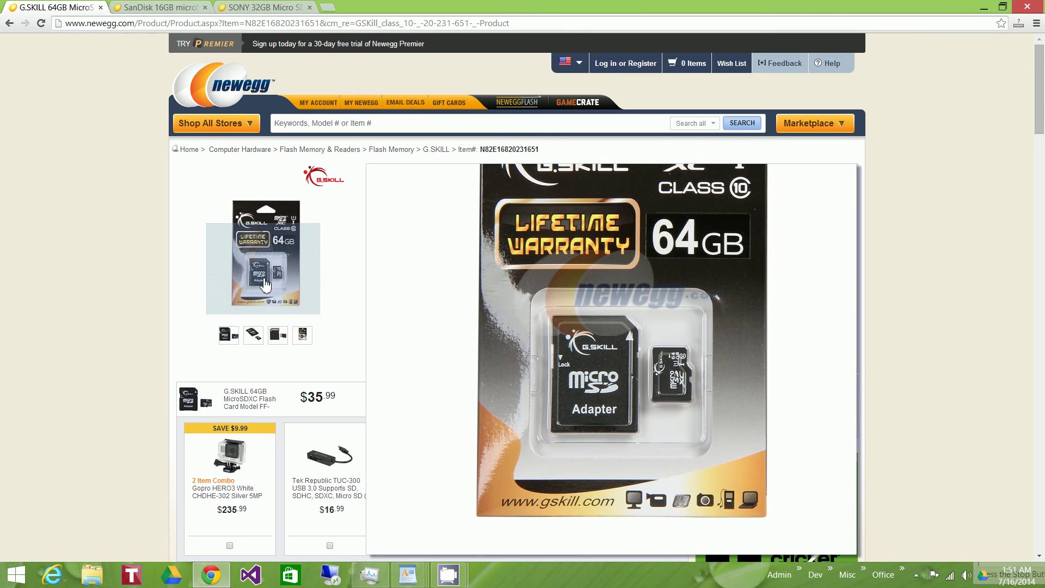
click(278, 10)
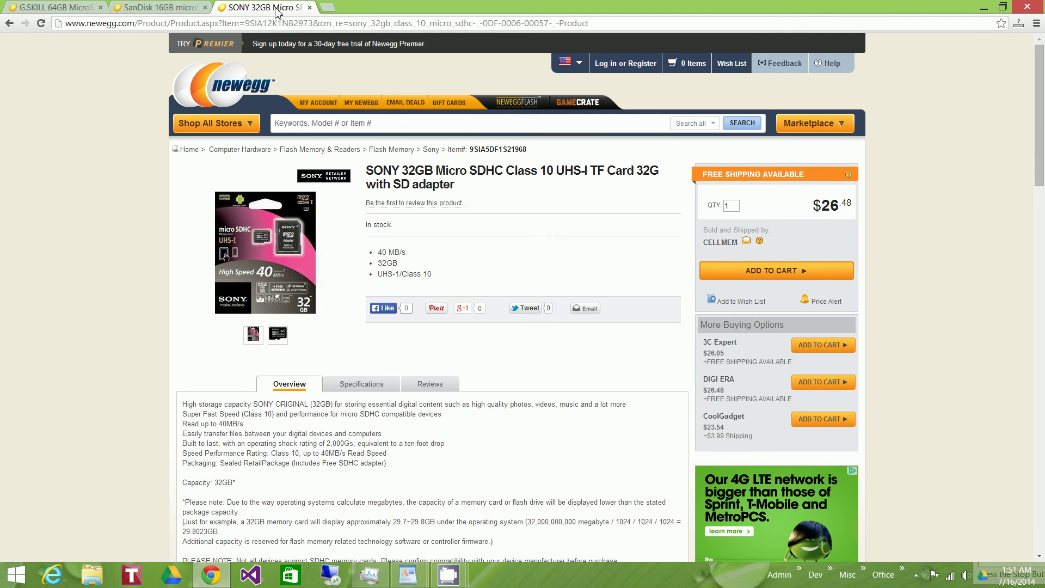
click(39, 15)
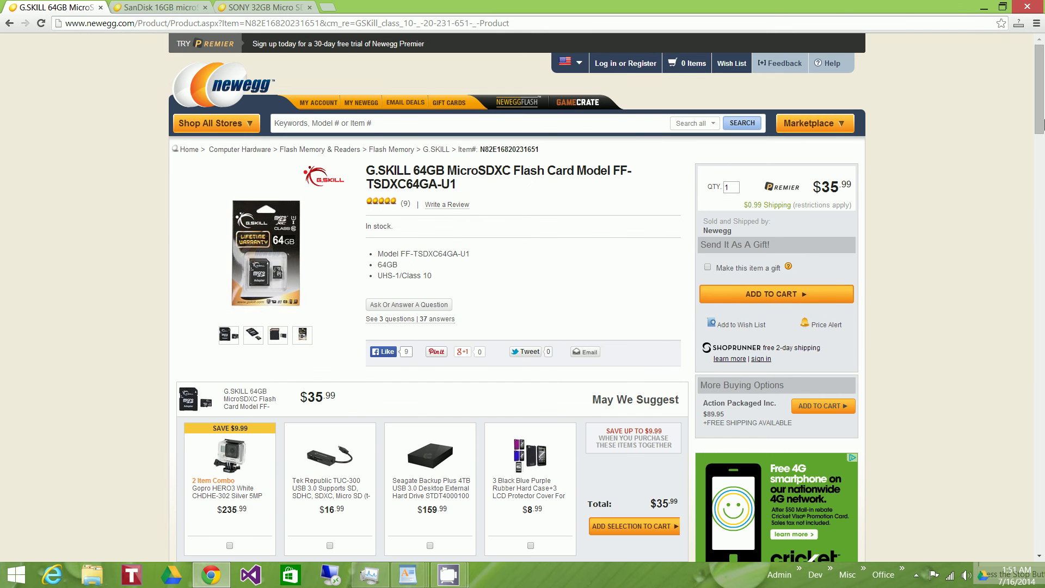
click(1003, 7)
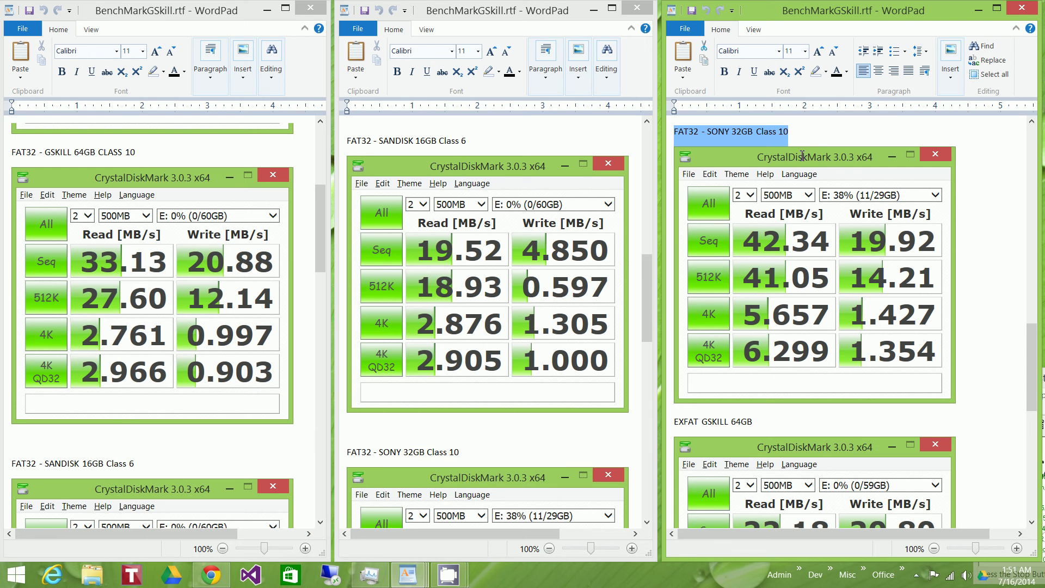
- Delete the stray dot after 'FAT32 - SANDISK 16GB Class 6' in the middle document
click(808, 137)
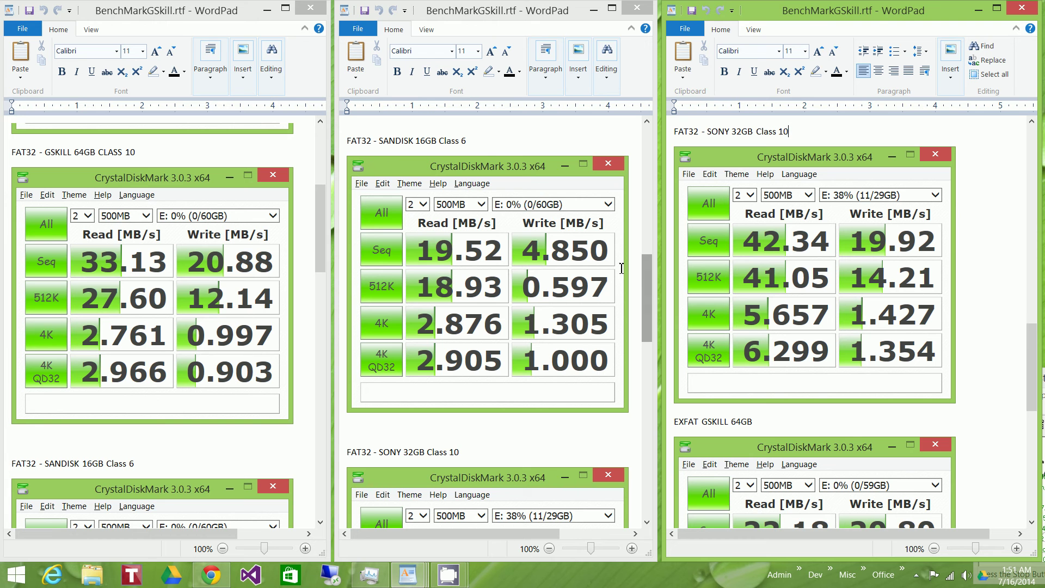
click(486, 147)
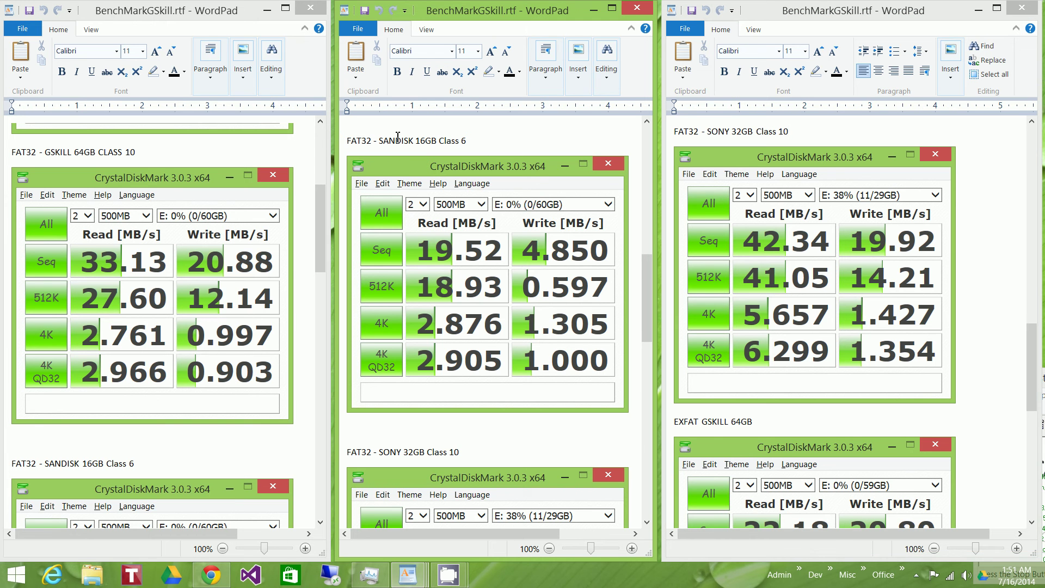
key(BackSpace)
key(shift+Home)
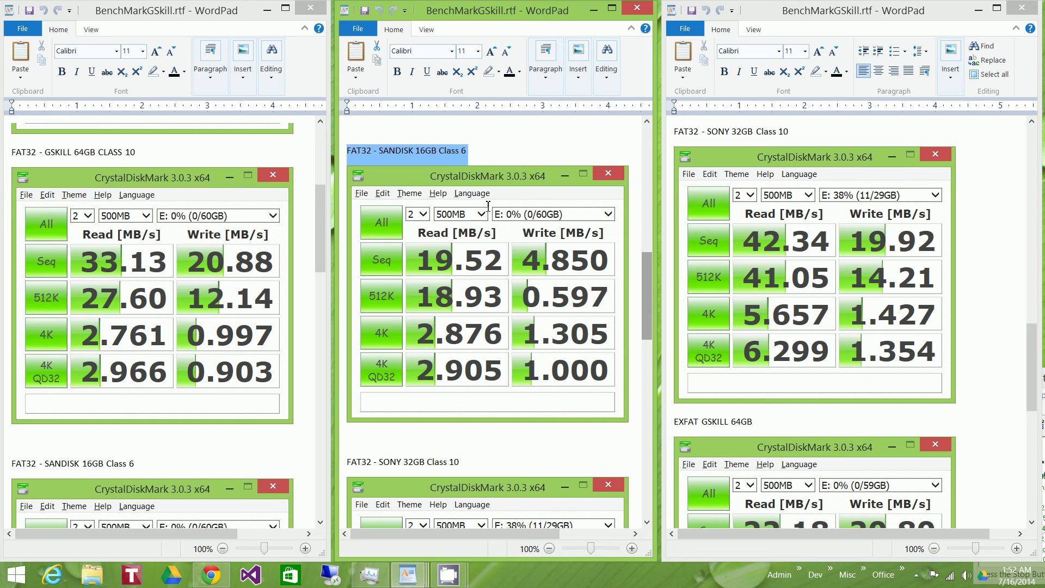
click(483, 160)
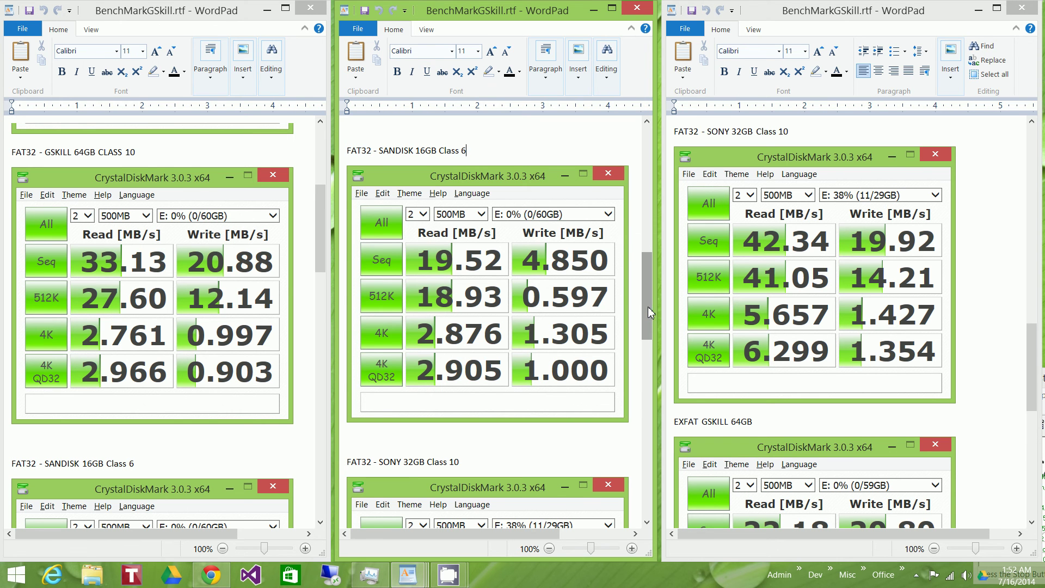
drag(648, 306, 648, 375)
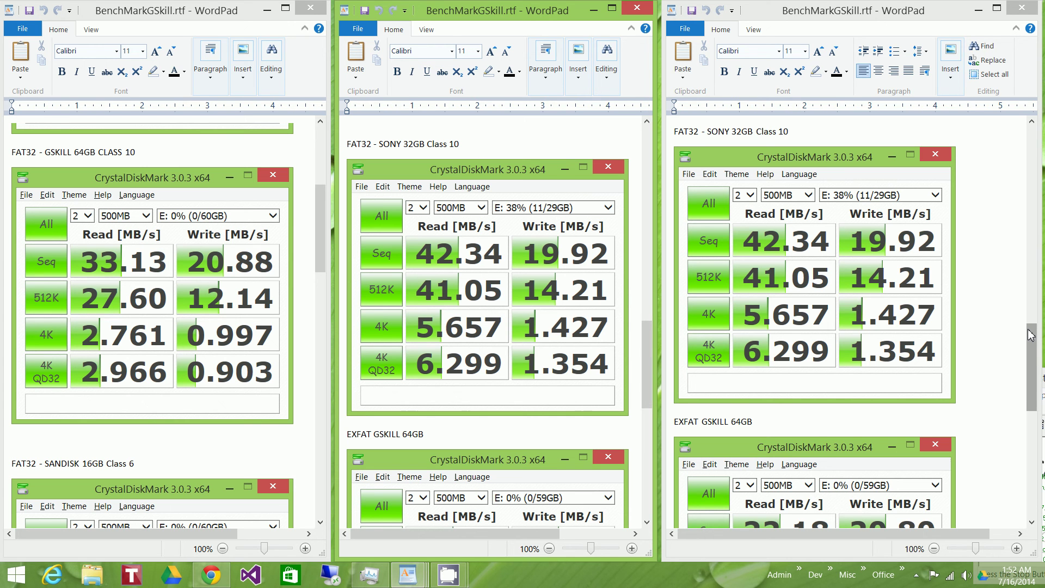
drag(1032, 337, 1031, 398)
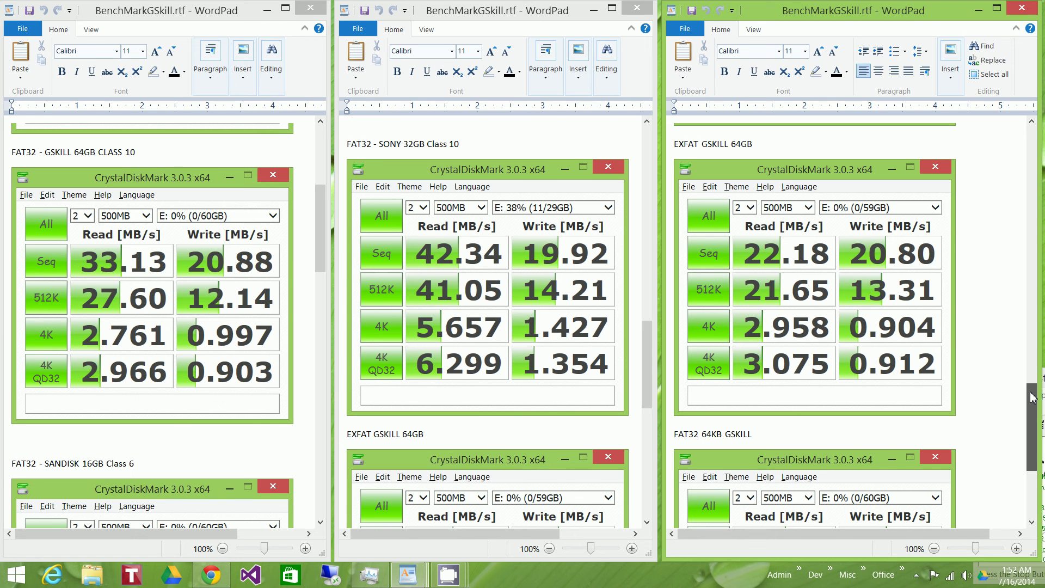
drag(1031, 397, 1038, 459)
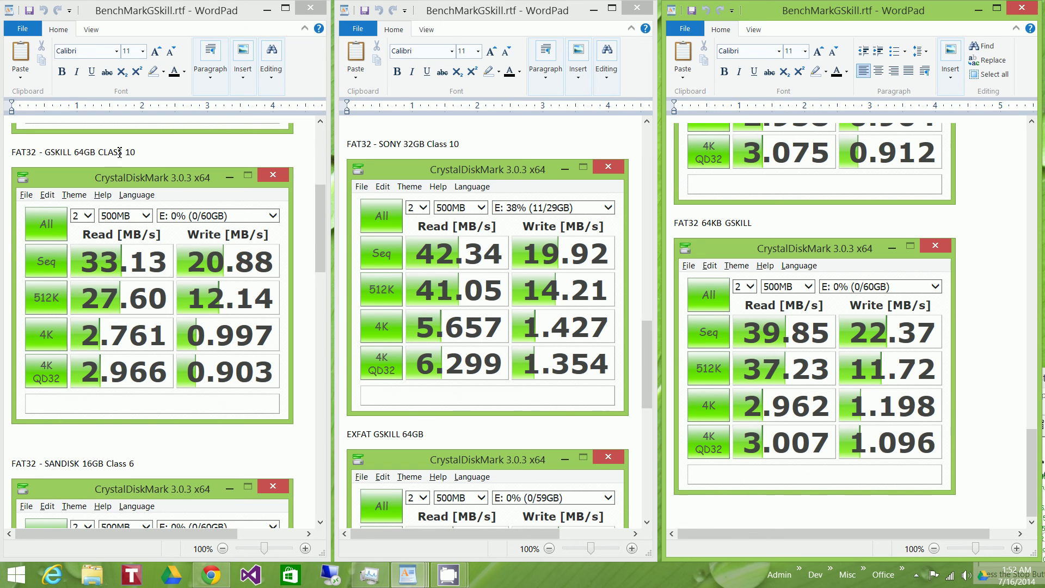
- Highlight the left FAT32 - GSKILL 64GB CLASS 10 heading, then show the $35.99 Newegg page
click(138, 152)
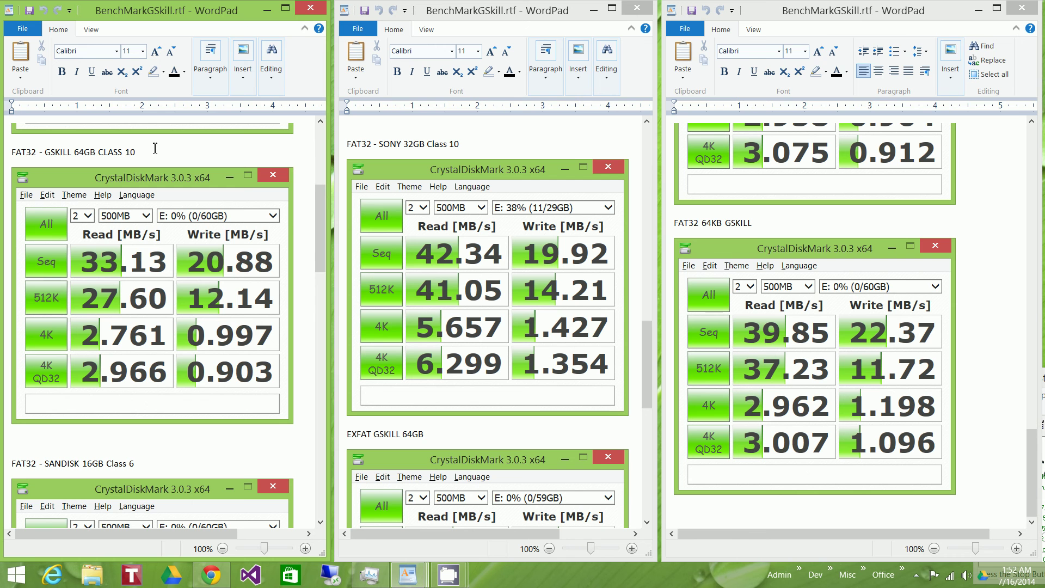
drag(143, 152, 16, 155)
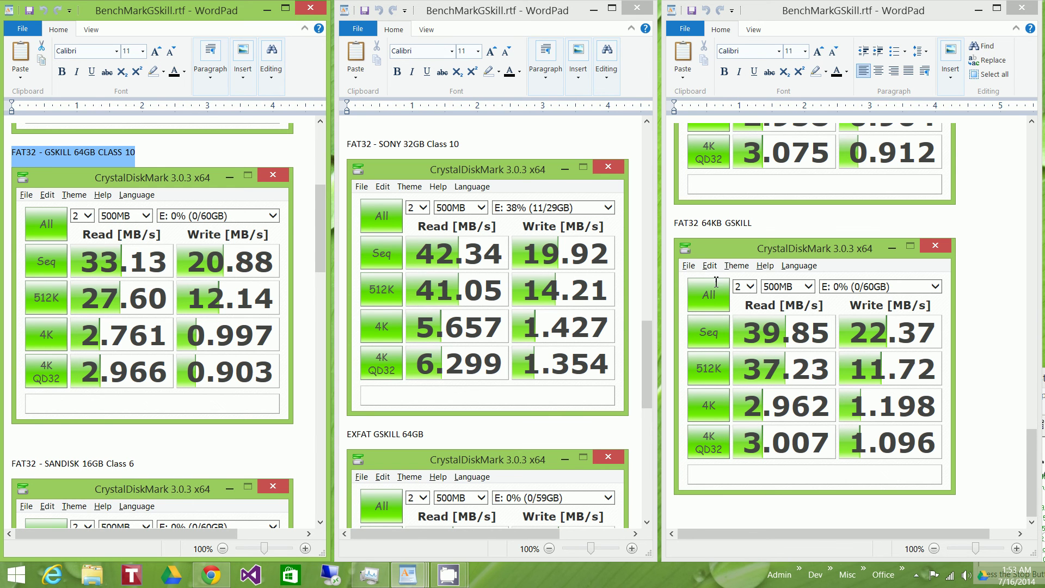
click(761, 226)
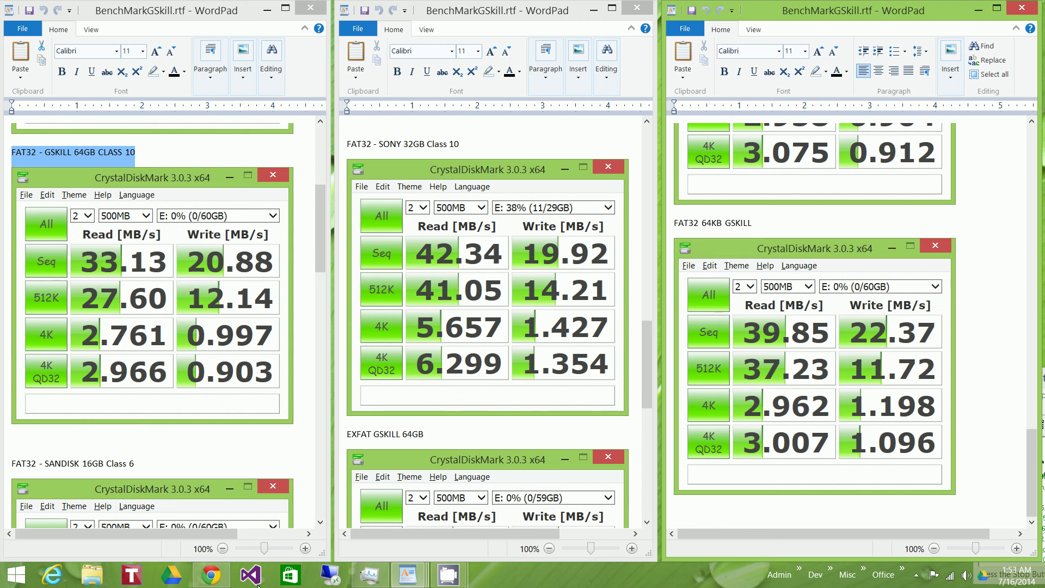
click(223, 579)
mouse_move(266, 252)
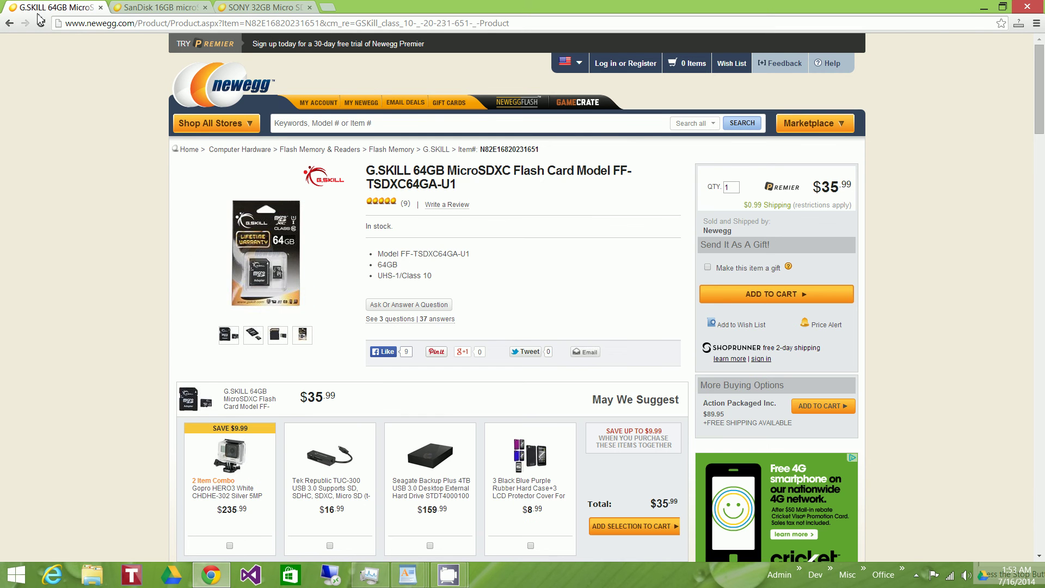
- Open the $32.99 FF-TSDXC64GN-U1 listing from search results, then view the $7.39 SanDisk 16GB page
click(10, 25)
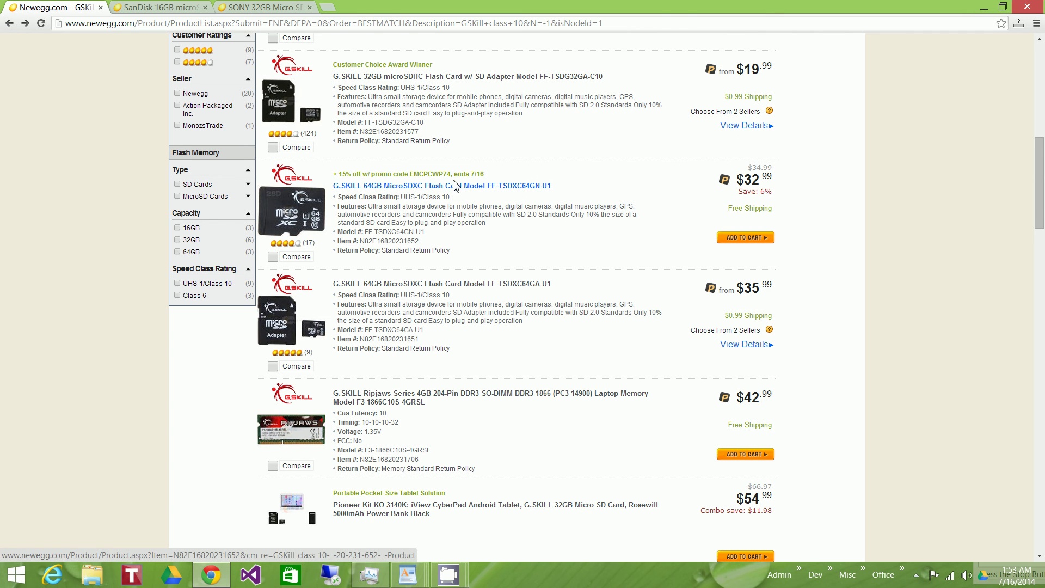
click(448, 191)
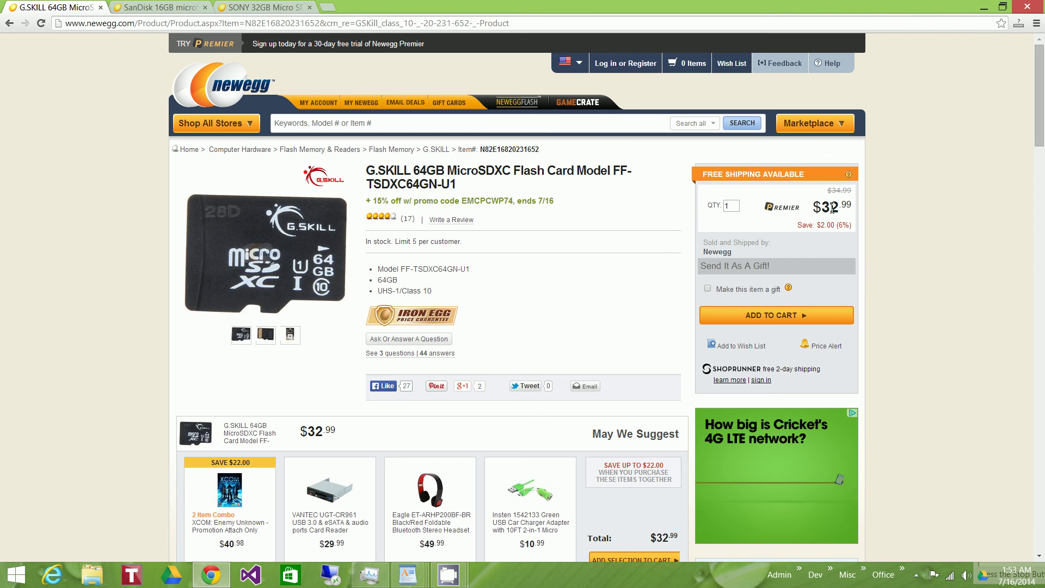
scroll(832, 207, down, 1)
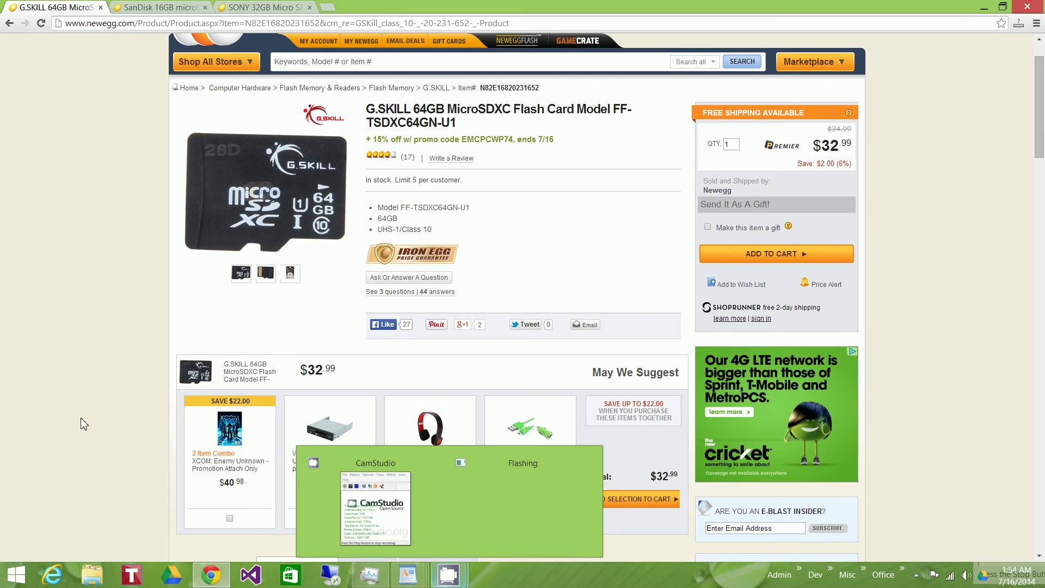
click(162, 8)
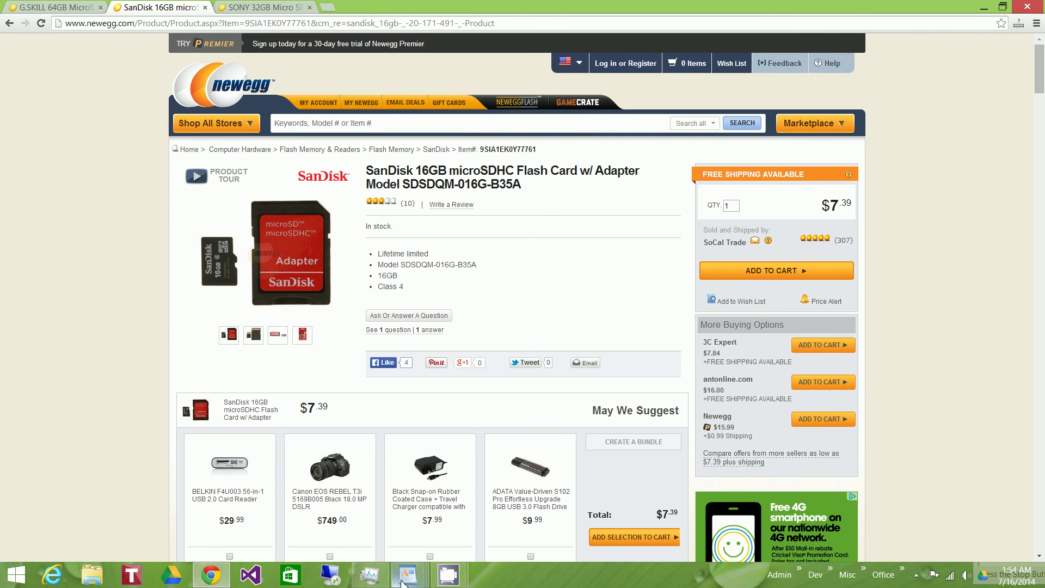
- Minimize Task Manager and Chrome so the three tiled WordPad documents are visible
click(270, 511)
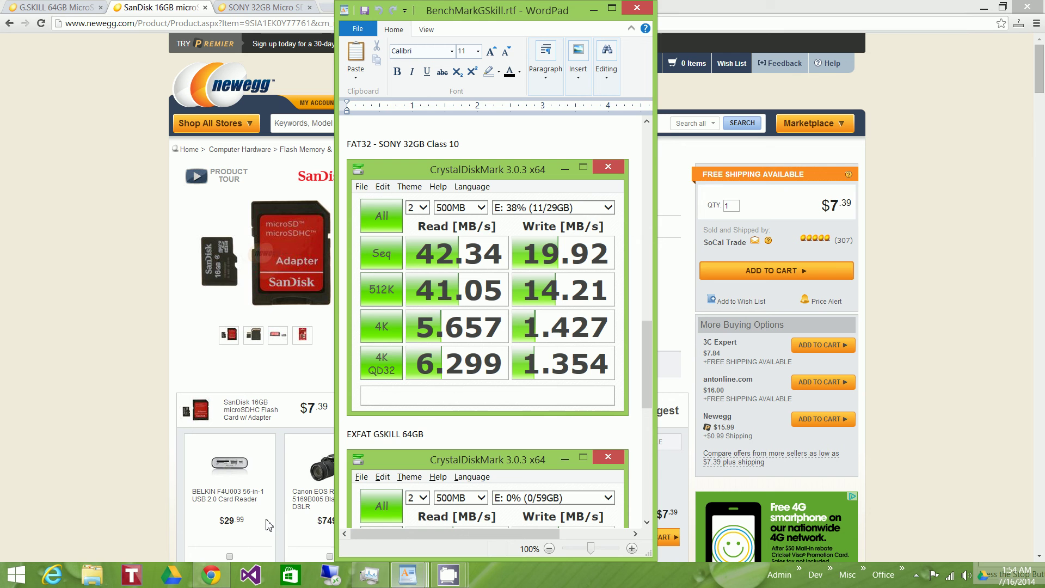
click(325, 517)
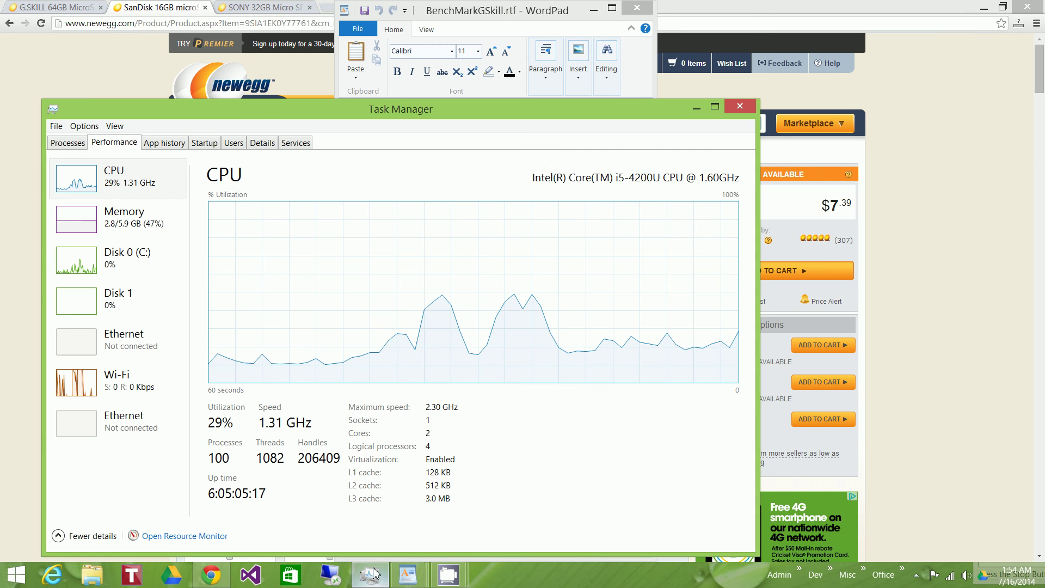
click(697, 108)
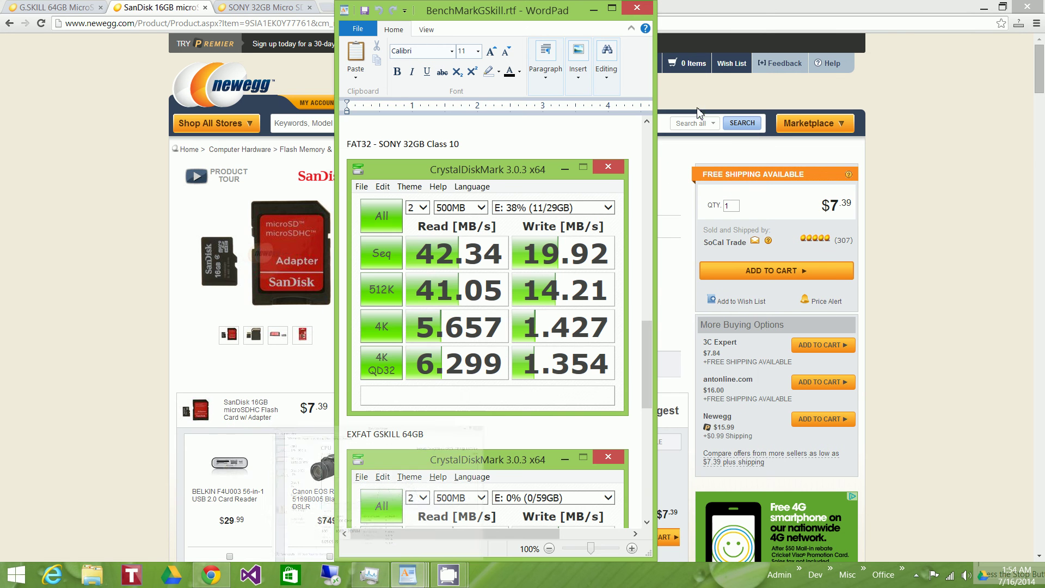
click(984, 8)
scroll(980, 6, down, 10)
scroll(979, 6, up, 2)
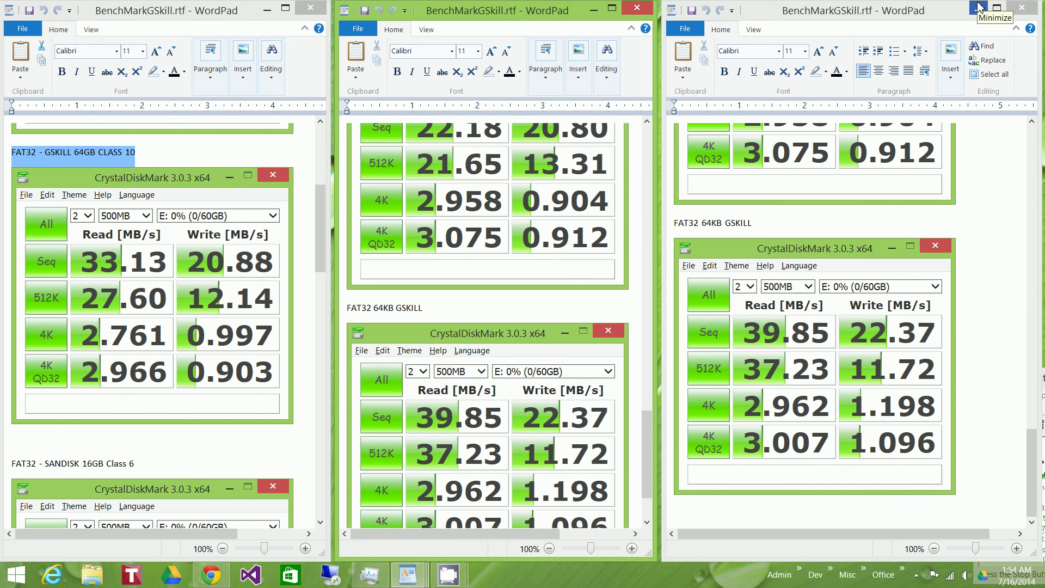
scroll(979, 7, up, 1)
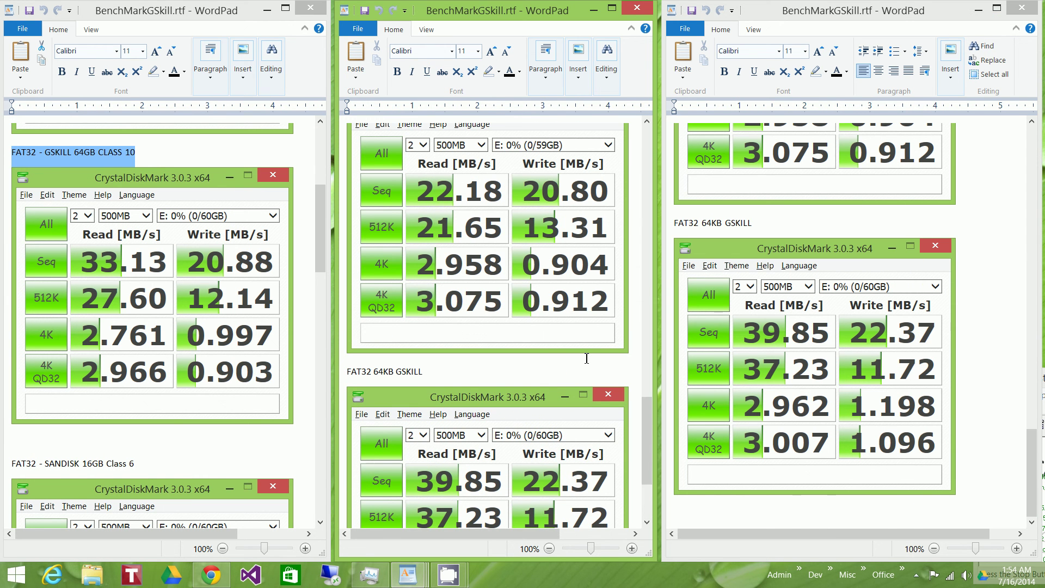
mouse_move(449, 574)
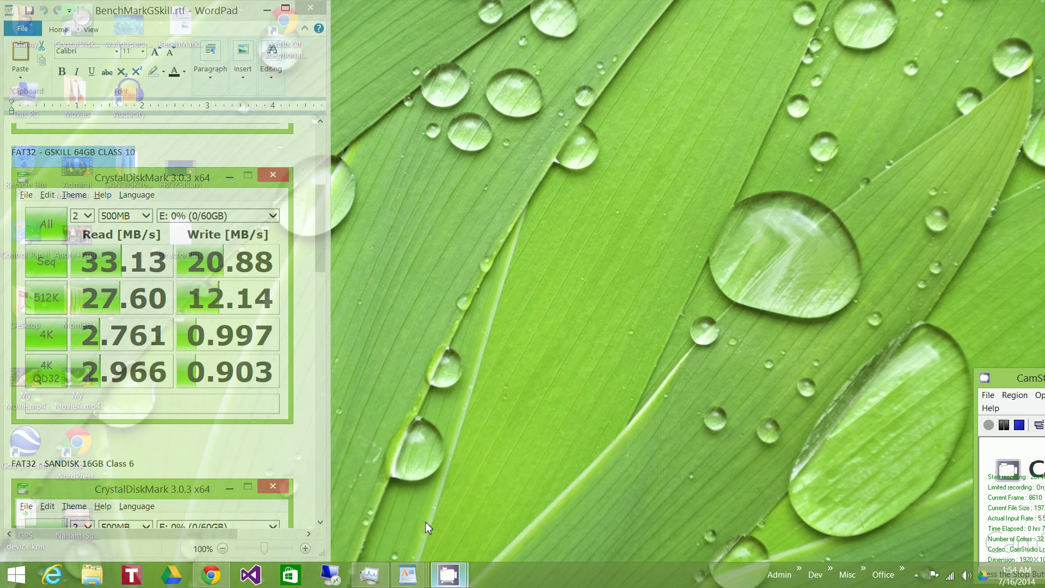
click(426, 523)
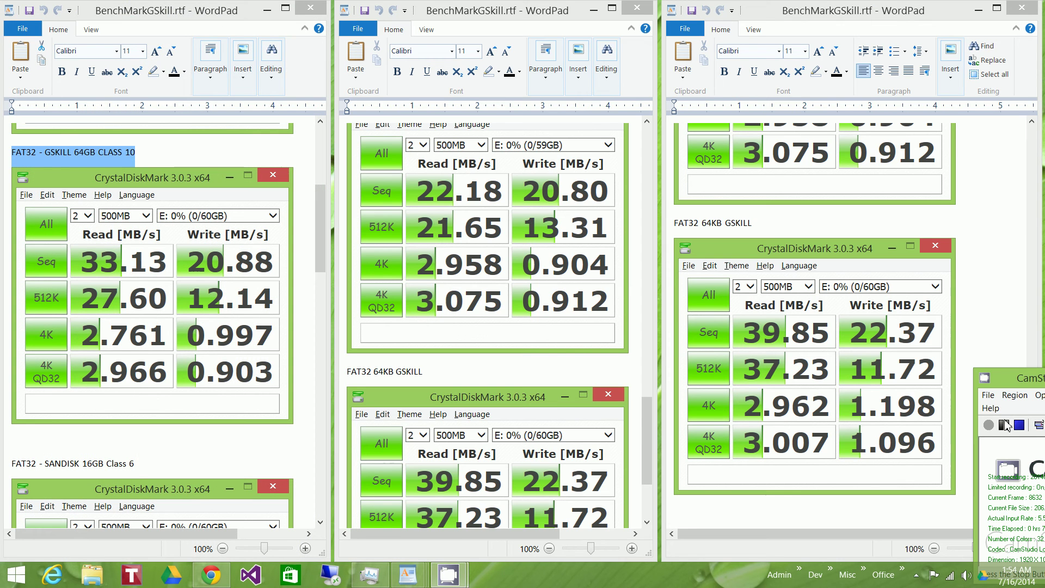